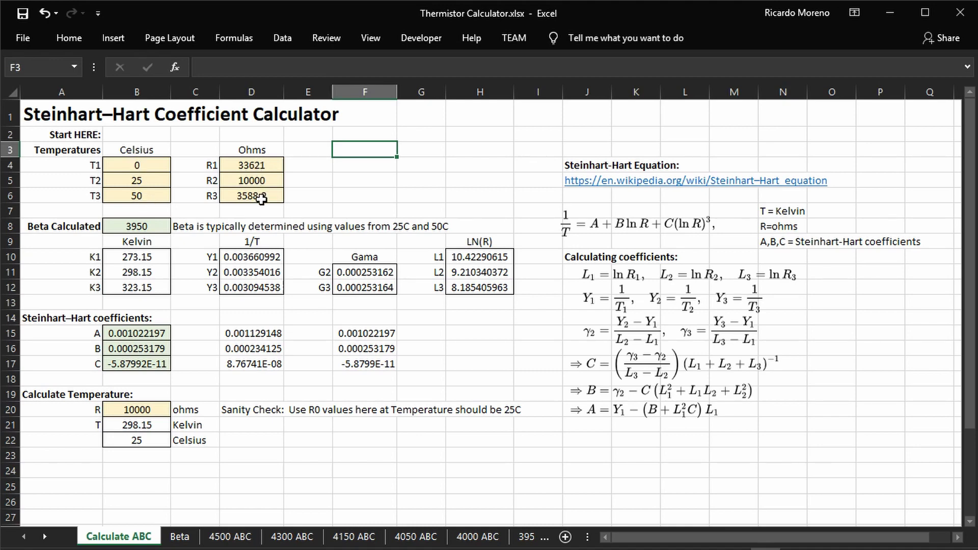
# Step: Examine the T1–T3 temperature inputs and the matching R2 resistance at the start of the Calculate ABC sheet
pyautogui.click(138, 180)
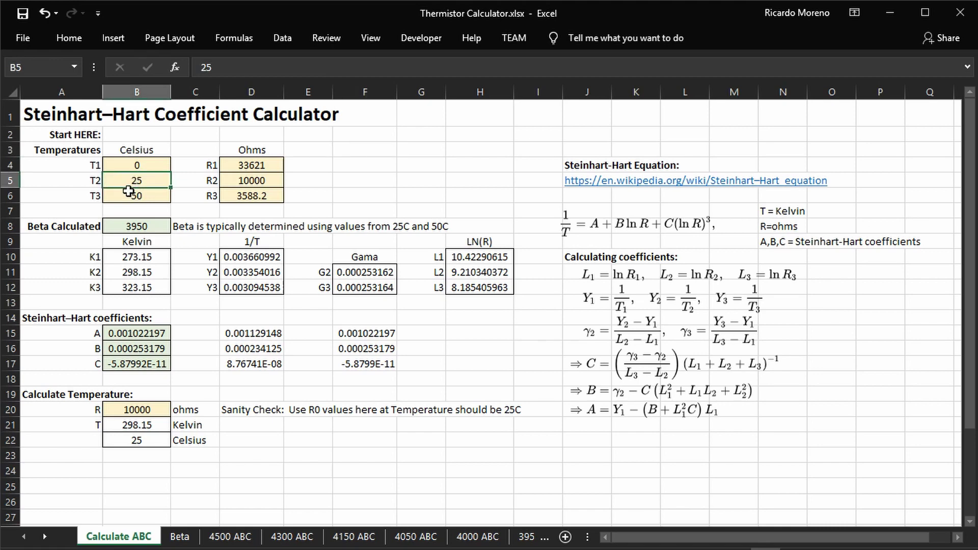
pyautogui.click(227, 184)
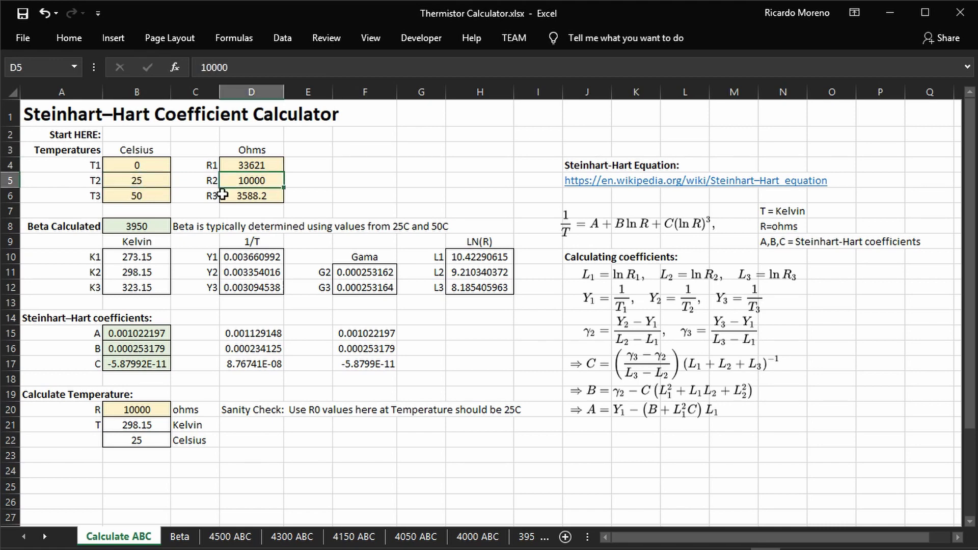
pyautogui.click(124, 182)
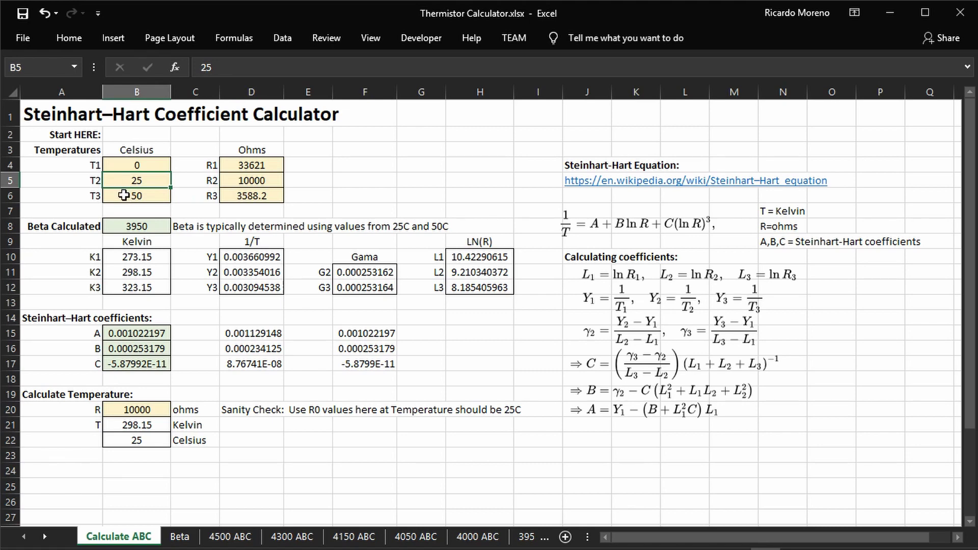
pyautogui.click(130, 195)
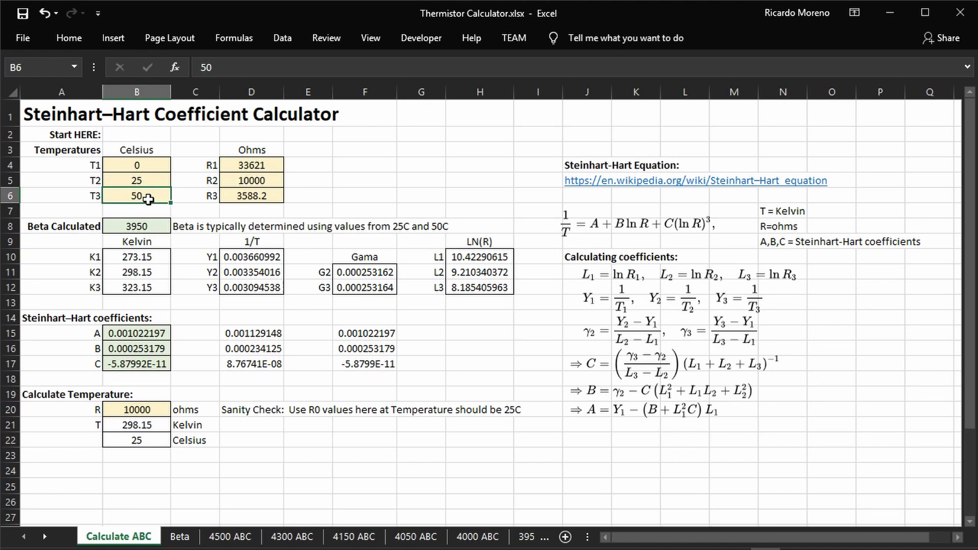
pyautogui.click(133, 163)
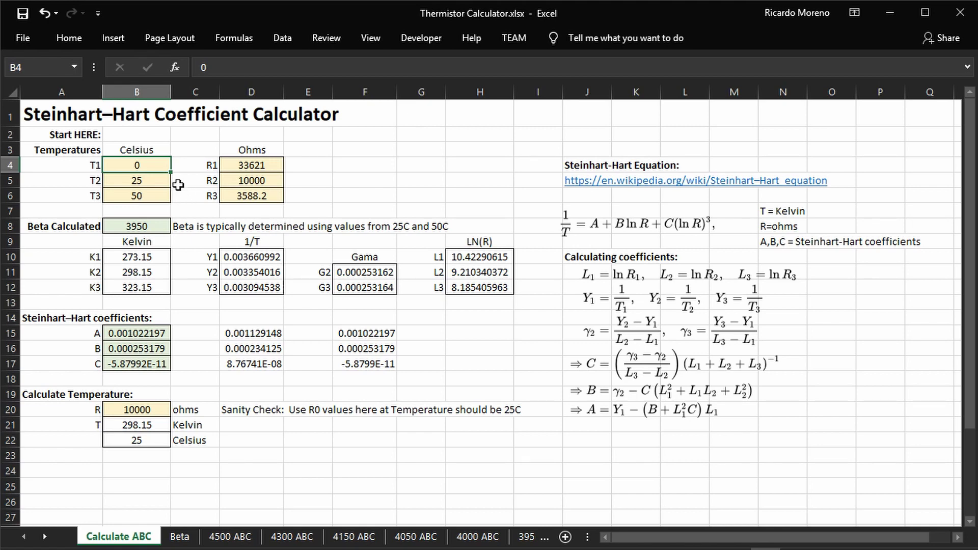
pyautogui.click(142, 195)
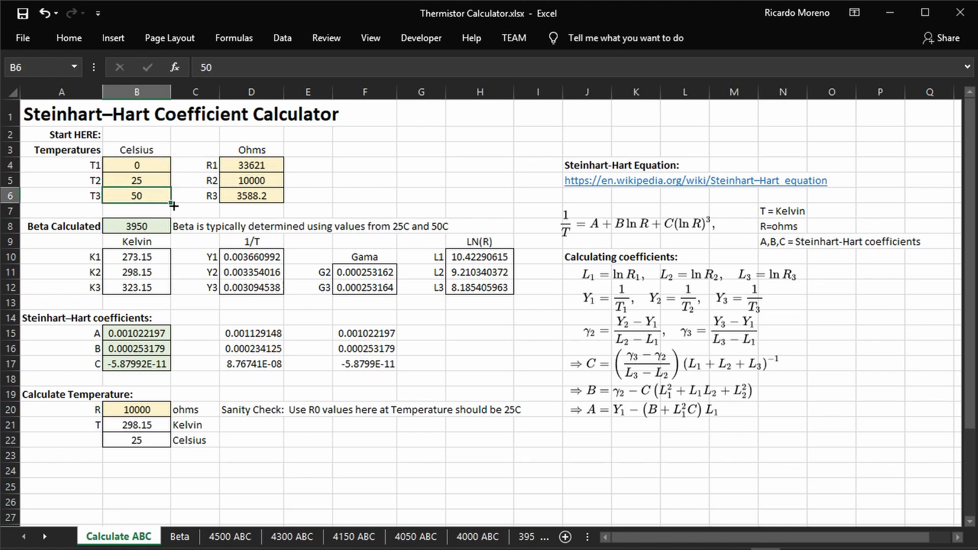
# Step: On the Beta sheet, set T2 to 50 Celsius in the resistance calculation and check the computed R2
pyautogui.click(181, 537)
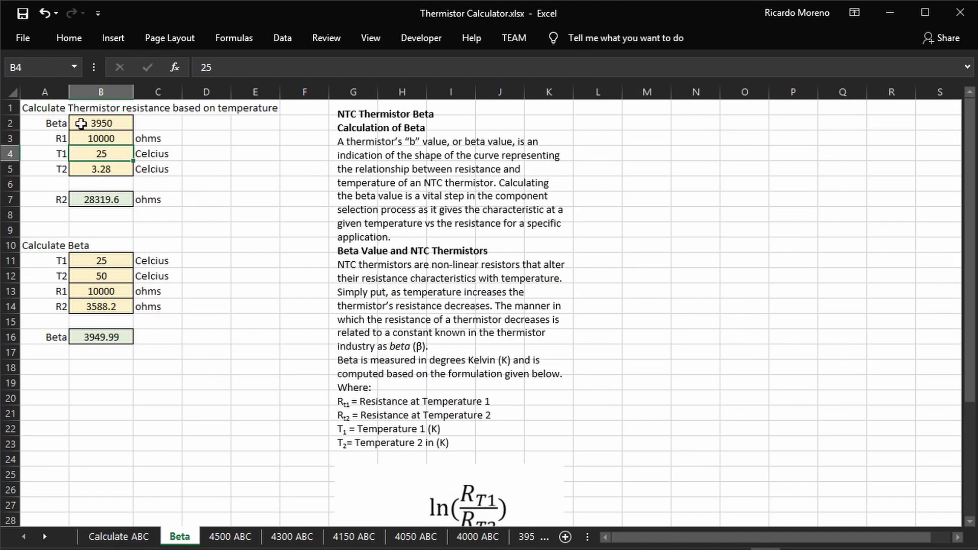
pyautogui.click(116, 126)
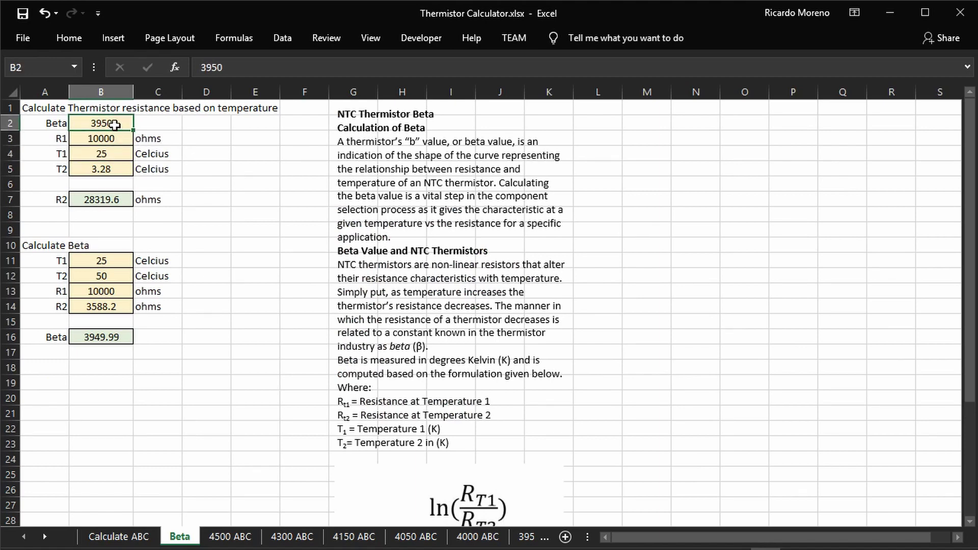
pyautogui.click(98, 142)
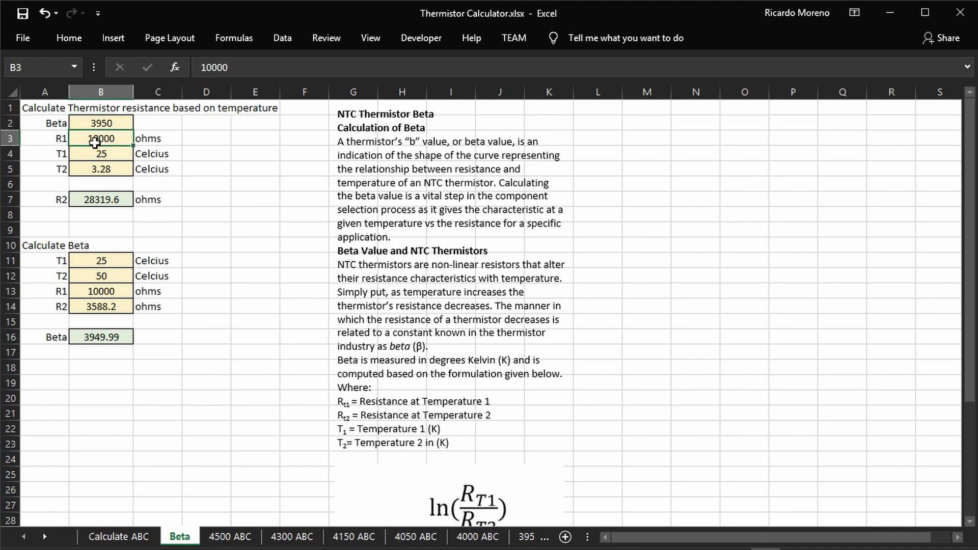
pyautogui.click(97, 152)
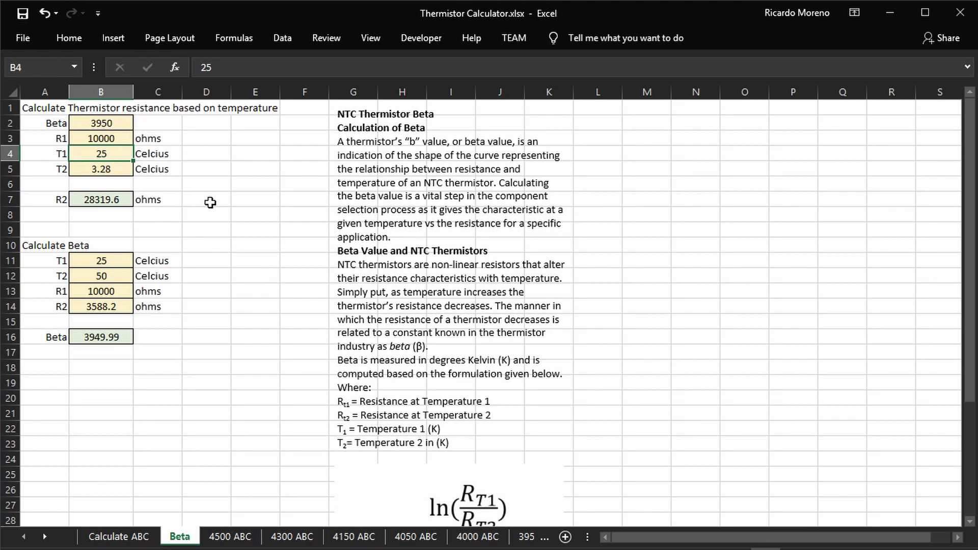
pyautogui.click(112, 172)
pyautogui.write('50')
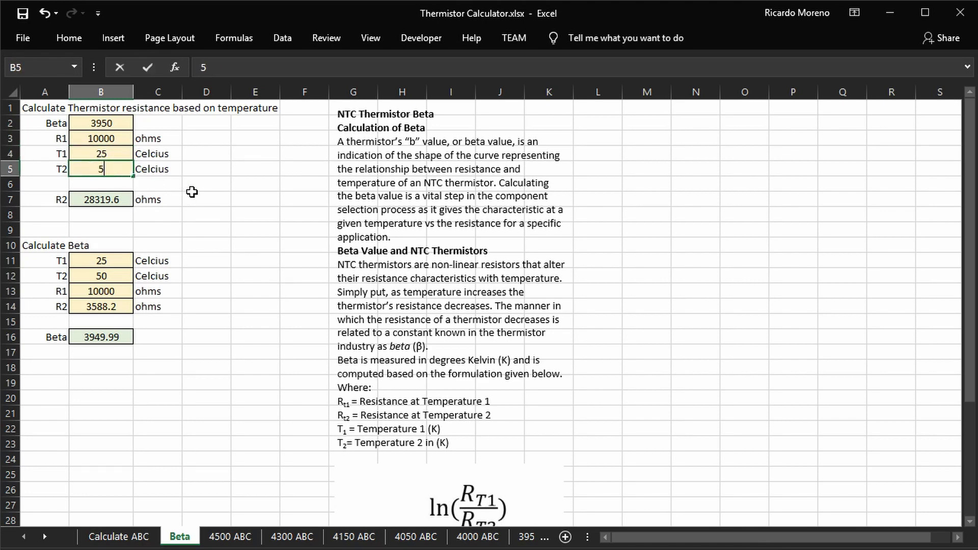
pyautogui.click(116, 195)
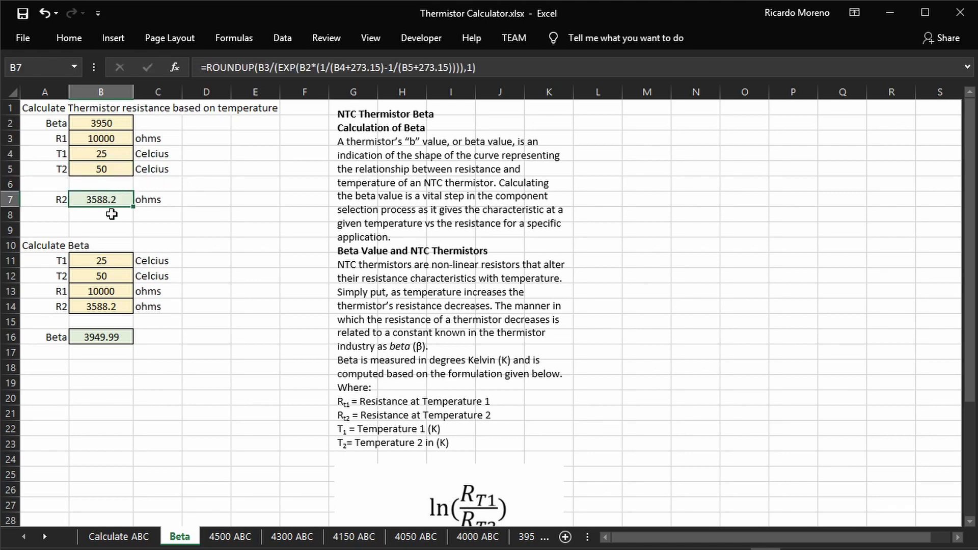
# Step: Return to the Calculate ABC sheet and examine R3, the calculated Beta, the A, B, C coefficients and the comparison values in column D
pyautogui.click(139, 538)
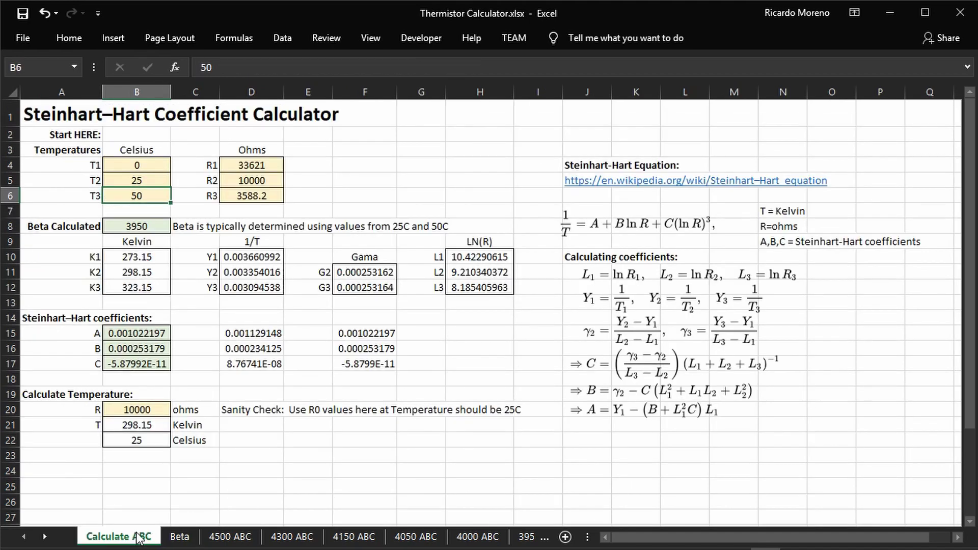
pyautogui.click(242, 194)
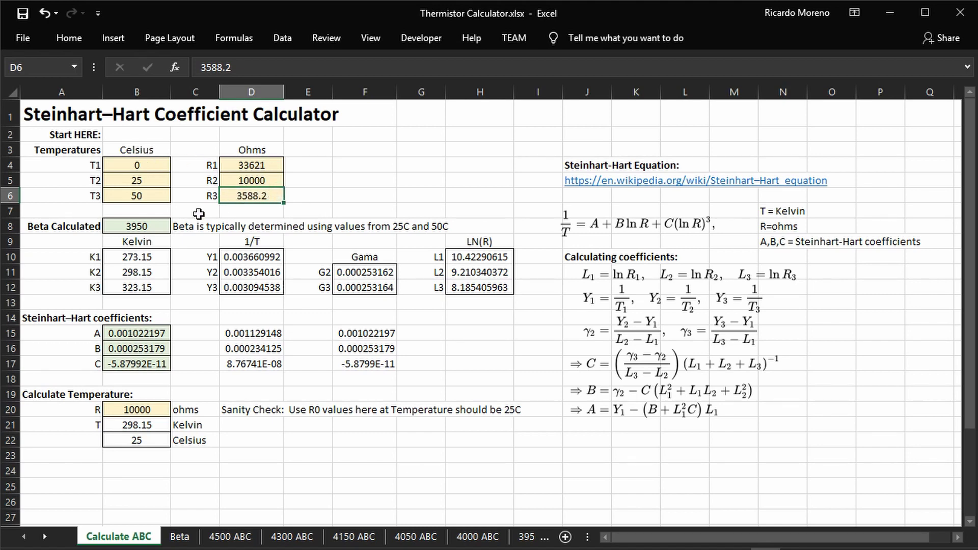
pyautogui.click(135, 230)
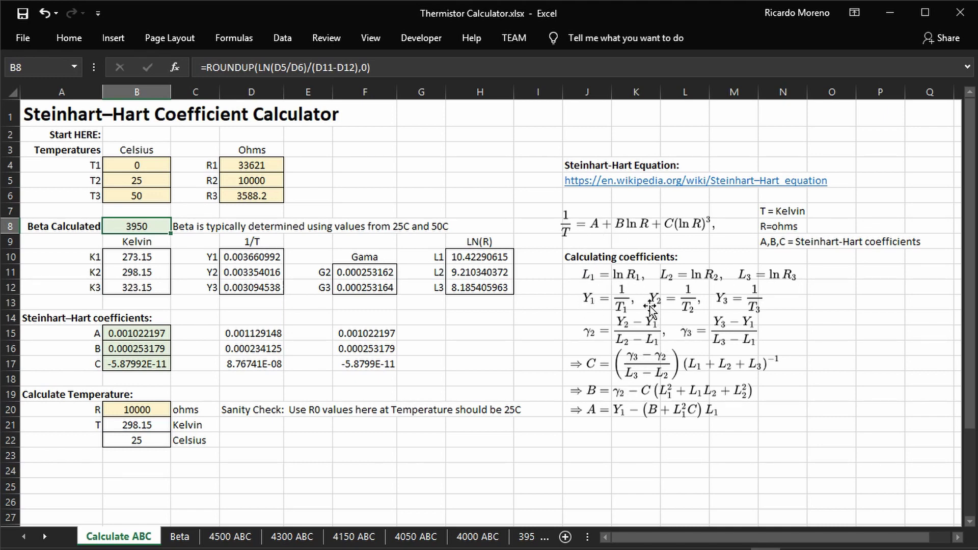
pyautogui.click(136, 334)
pyautogui.click(135, 349)
pyautogui.click(134, 362)
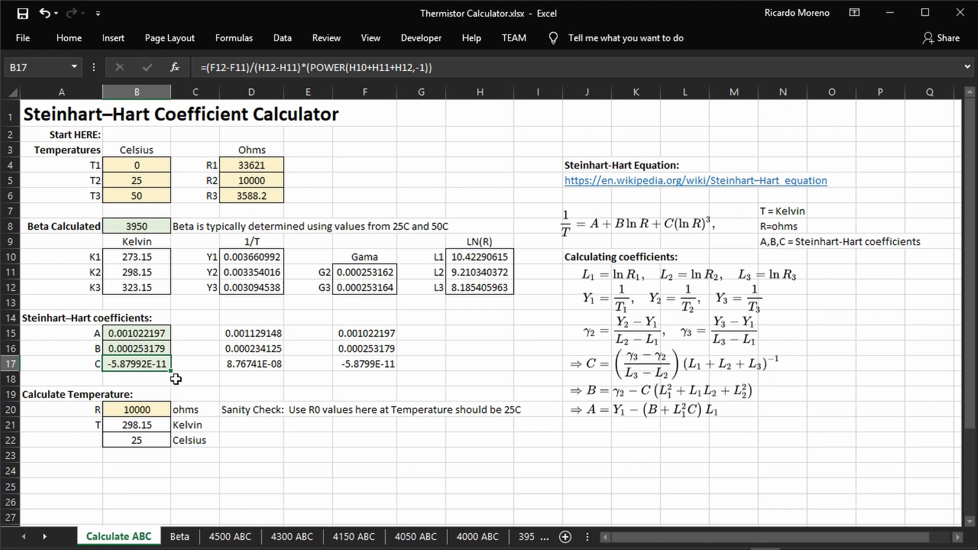
pyautogui.click(233, 335)
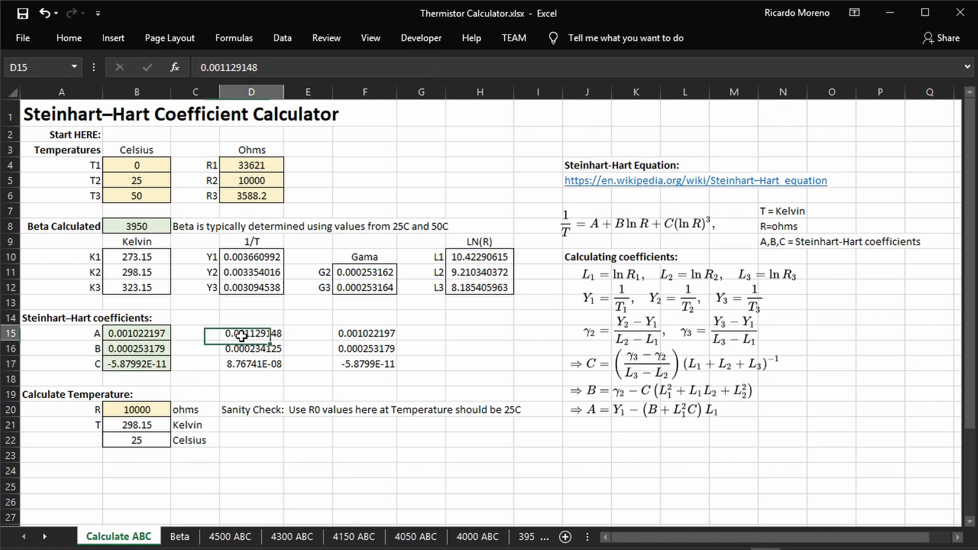
pyautogui.click(243, 350)
pyautogui.click(246, 366)
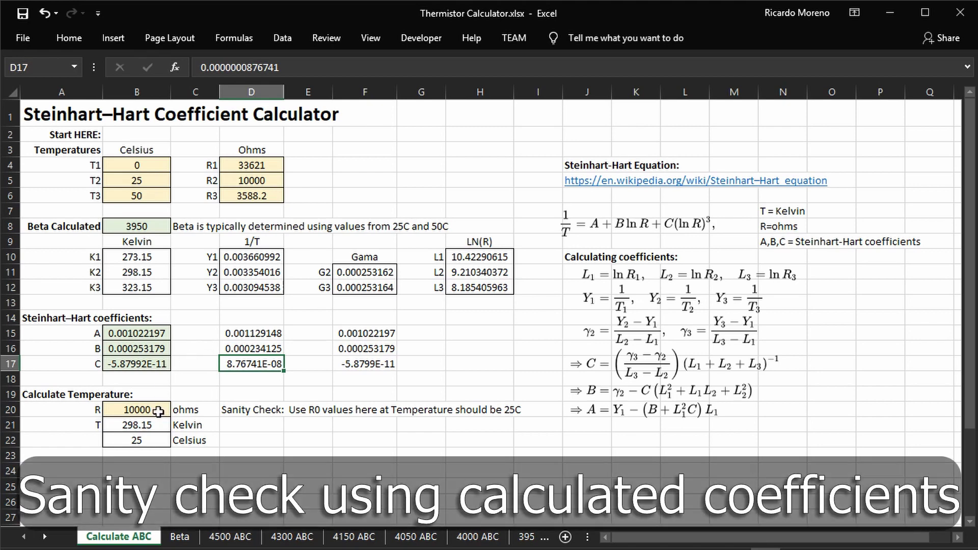
# Step: Check the resistance input and the resulting Kelvin and Celsius formulas in the Calculate Temperature section
pyautogui.click(138, 410)
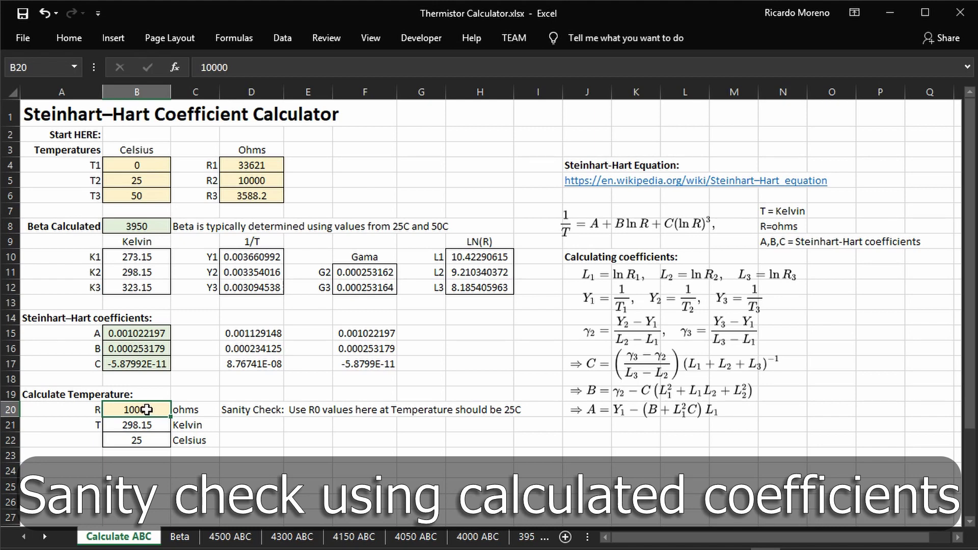
pyautogui.click(121, 426)
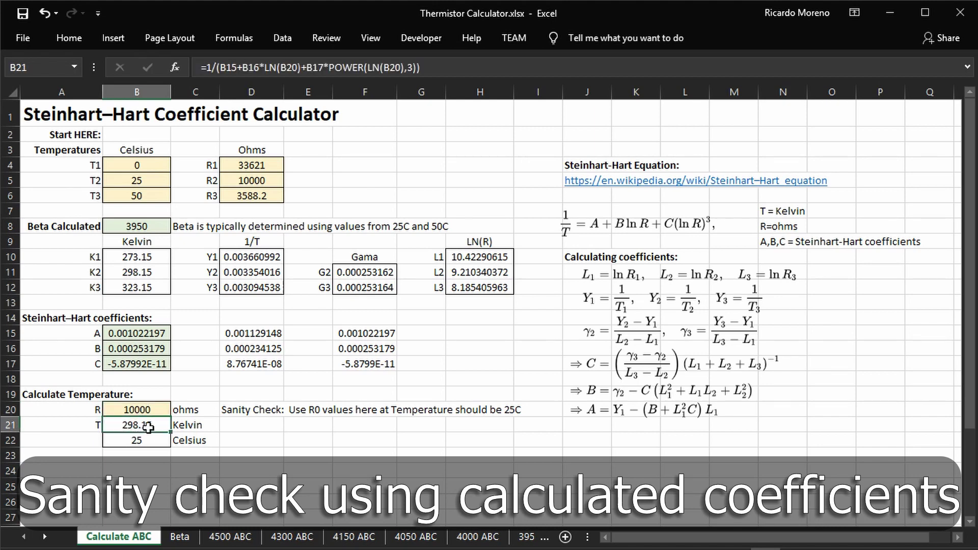
pyautogui.click(137, 443)
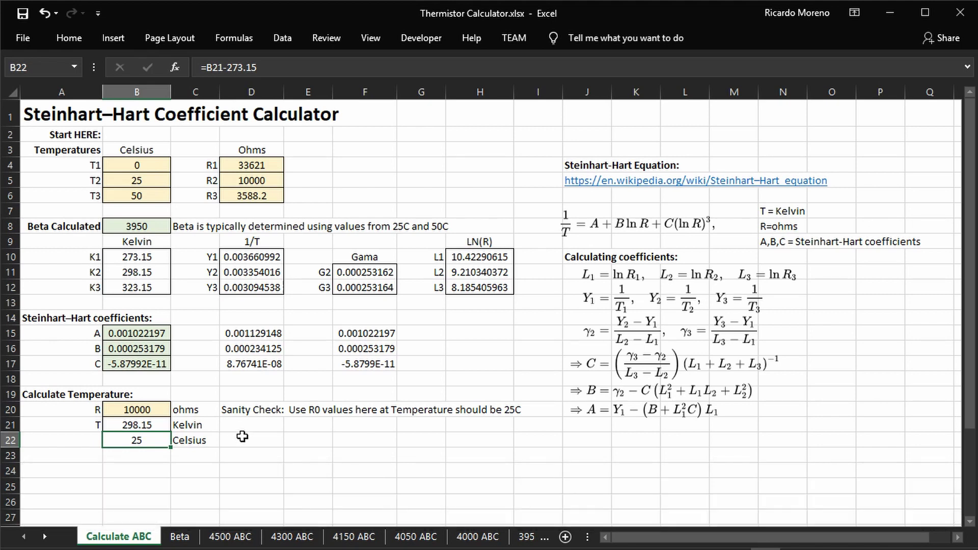
# Step: Check the Beta formula and browse the per-beta coefficient sheets from 4500 ABC through 3100 ABC
pyautogui.click(152, 226)
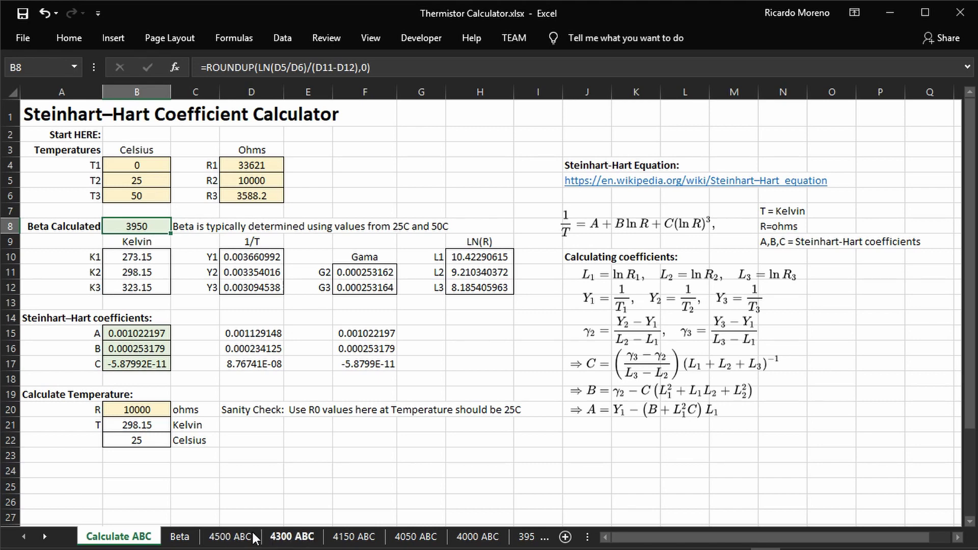
pyautogui.click(230, 536)
pyautogui.click(292, 537)
pyautogui.click(252, 366)
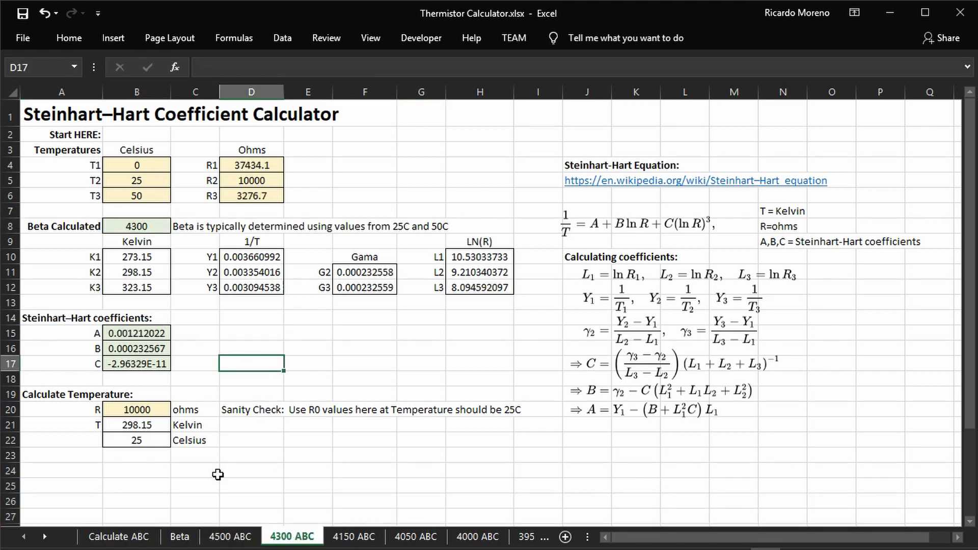
pyautogui.click(351, 537)
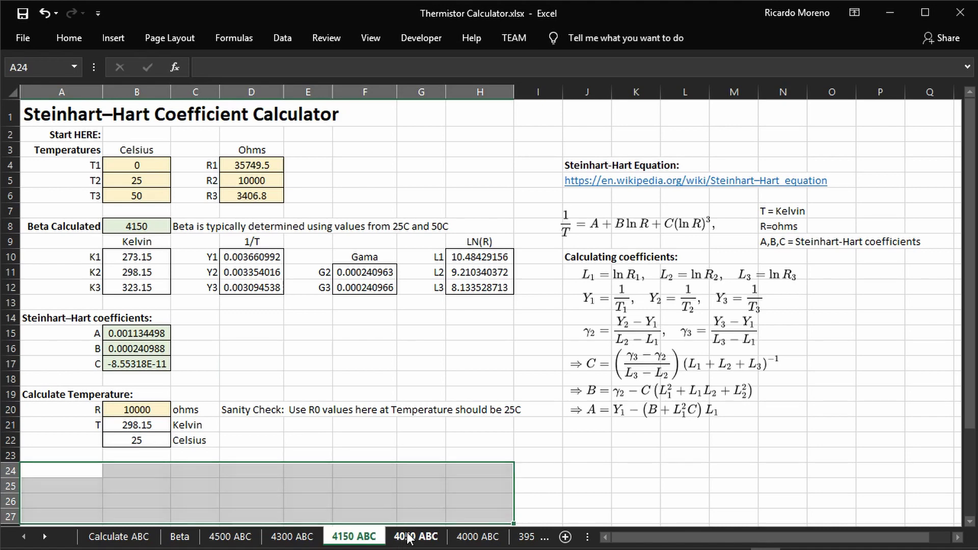
pyautogui.click(410, 538)
pyautogui.click(477, 538)
pyautogui.click(525, 538)
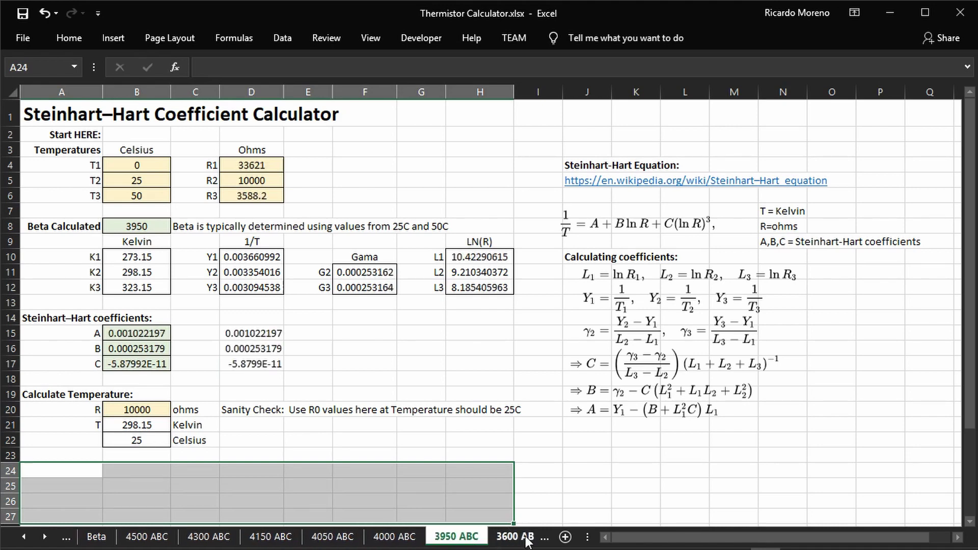
pyautogui.click(517, 540)
pyautogui.click(526, 538)
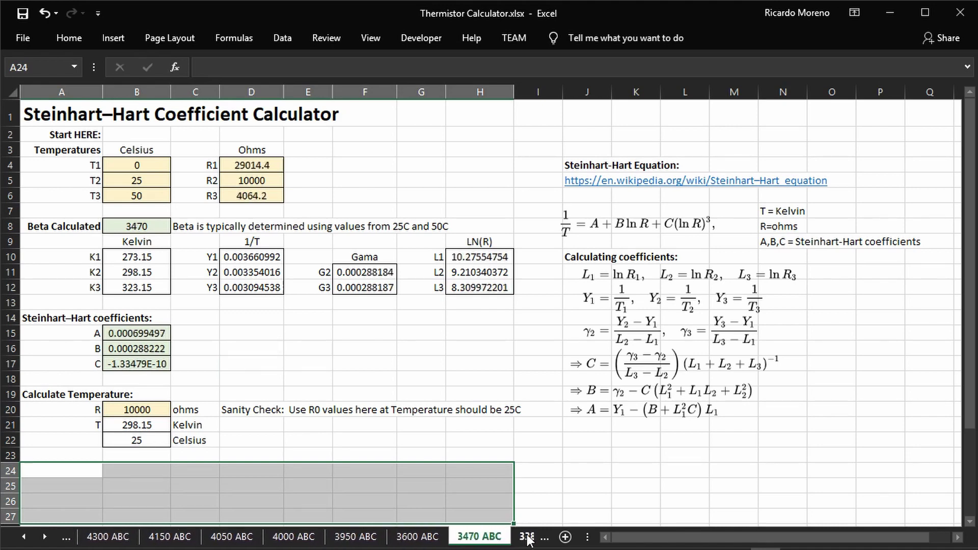
pyautogui.click(527, 538)
pyautogui.click(527, 539)
pyautogui.click(527, 538)
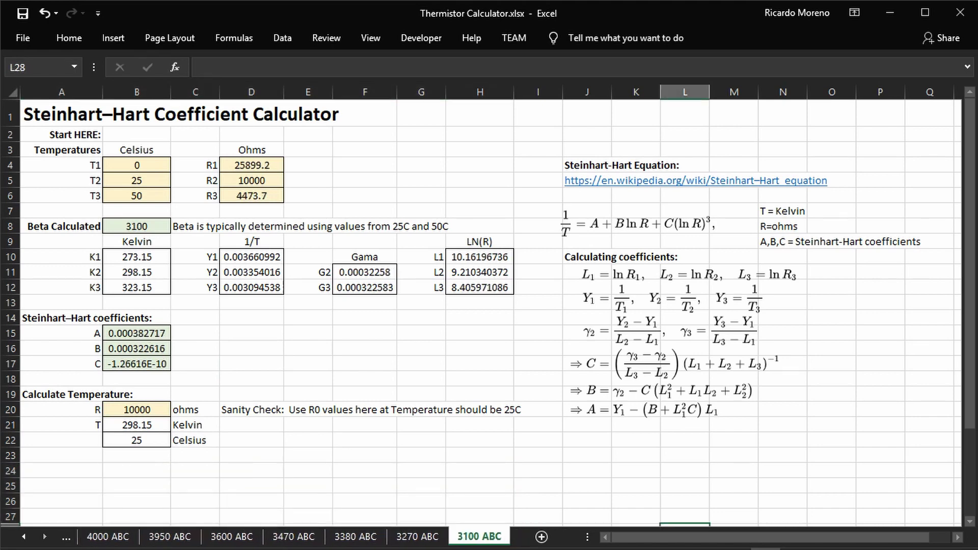
pyautogui.click(234, 364)
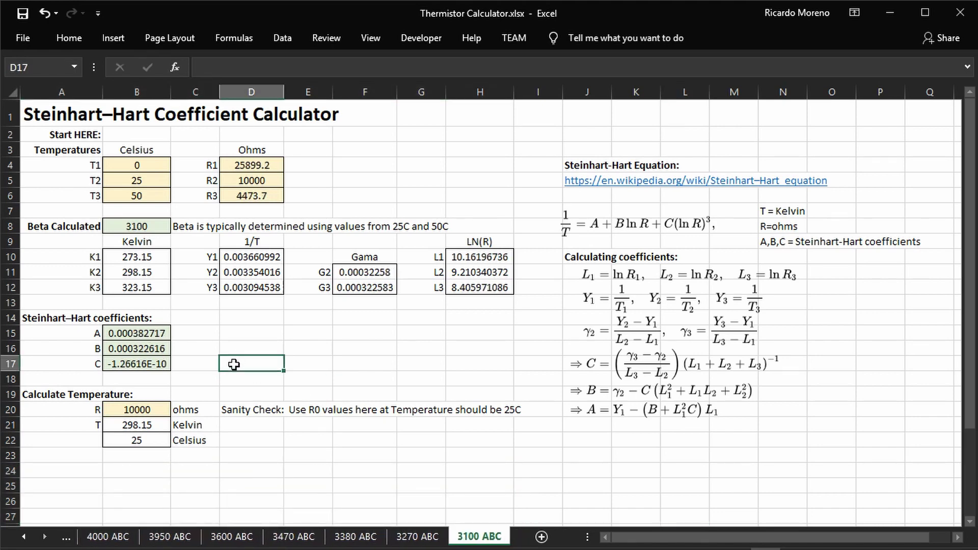
# Step: View the 3270 ABC and 4000 ABC sheets, and go back to the Calculate ABC sheet at cell D18
pyautogui.click(420, 539)
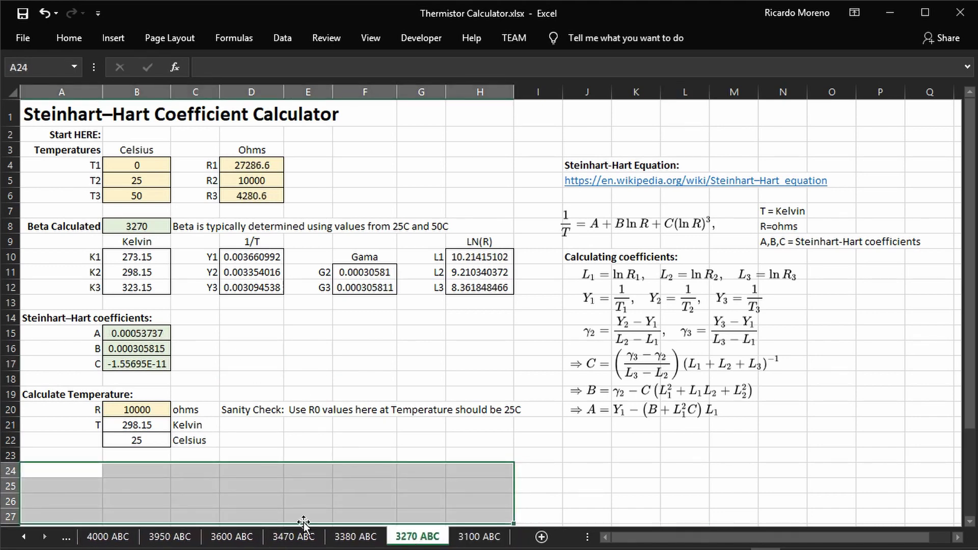
pyautogui.click(99, 539)
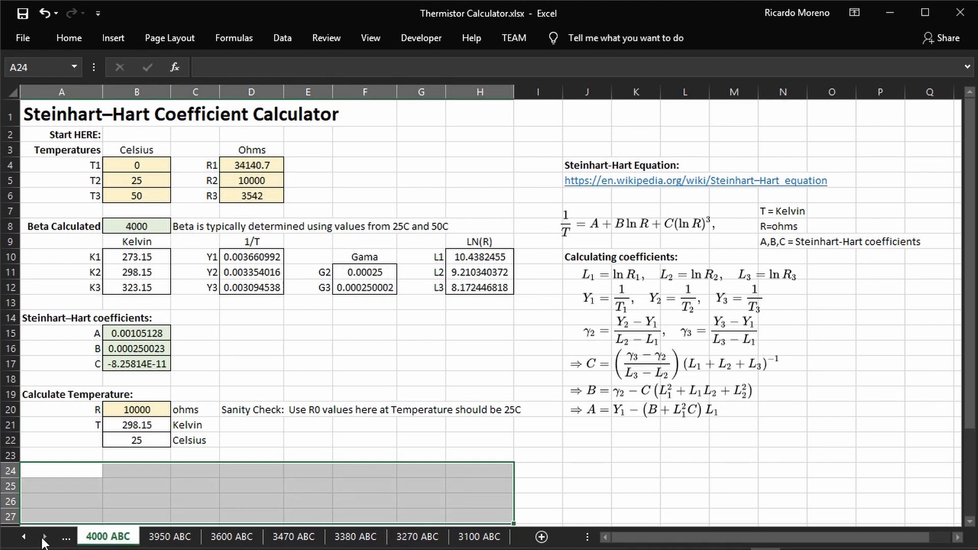
pyautogui.click(24, 537)
pyautogui.click(24, 537)
pyautogui.click(24, 537)
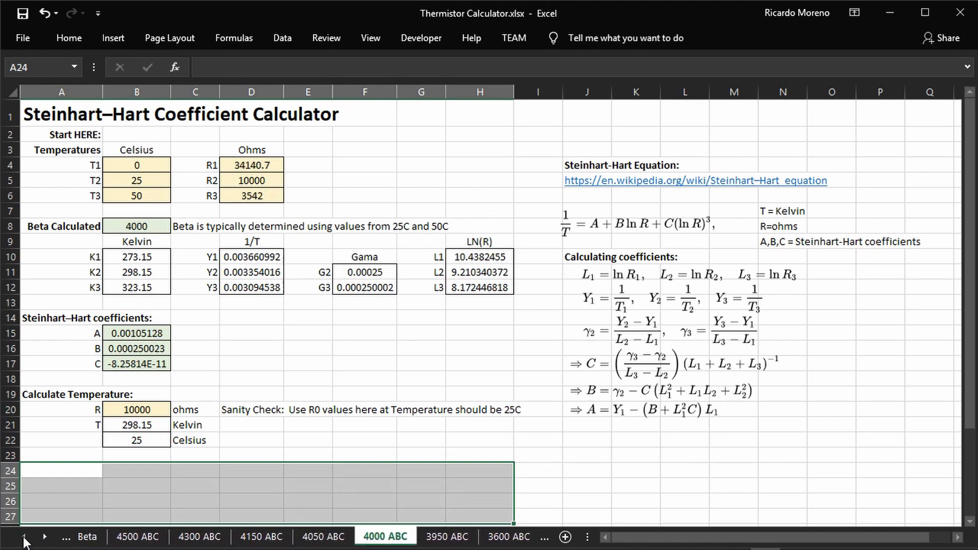
pyautogui.click(24, 538)
pyautogui.click(136, 539)
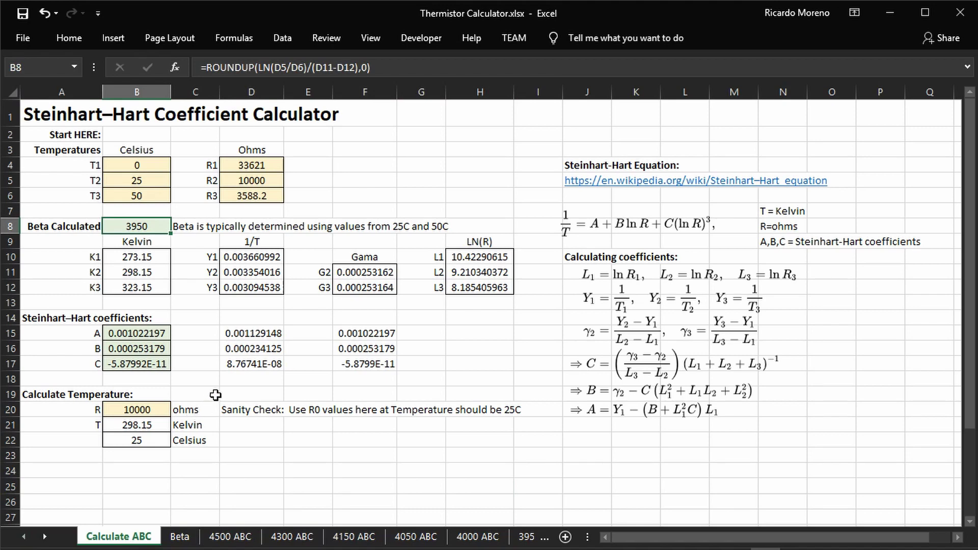
pyautogui.click(239, 390)
pyautogui.click(242, 377)
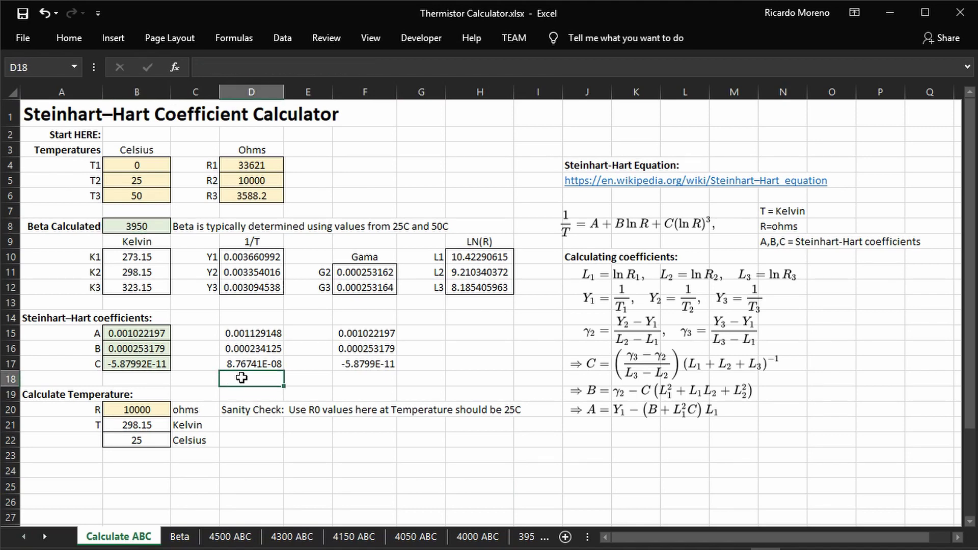